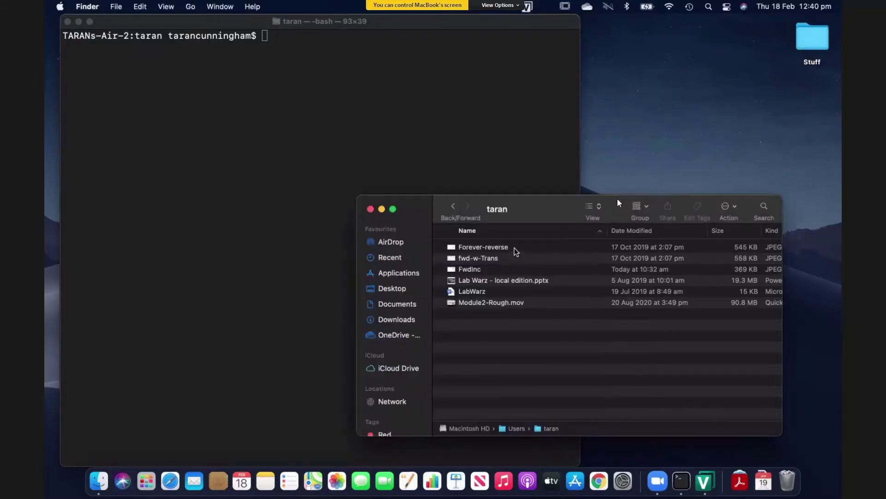
# Step: Move all six files in taran's home folder, Forever-reverse through Module2-Rough.mov, to the Bin
pyautogui.click(514, 250)
pyautogui.keyDown('shift'); pyautogui.click(500, 305); pyautogui.keyUp('shift')
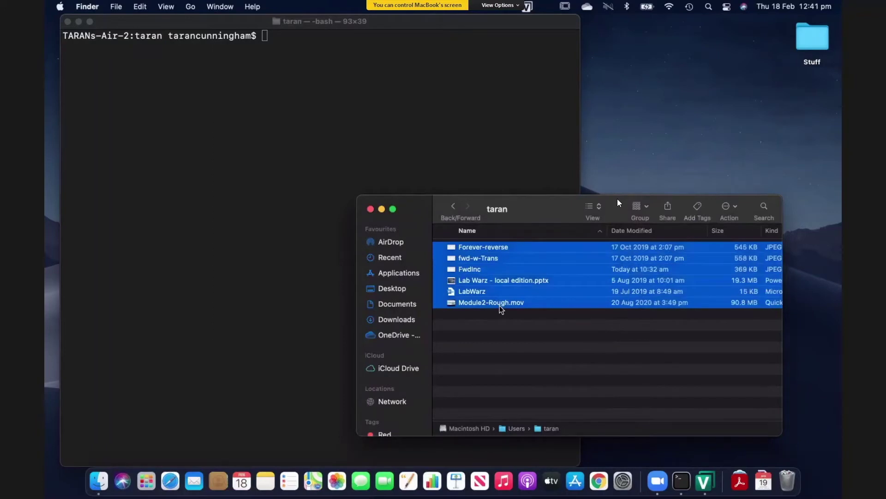
pyautogui.rightClick(500, 305)
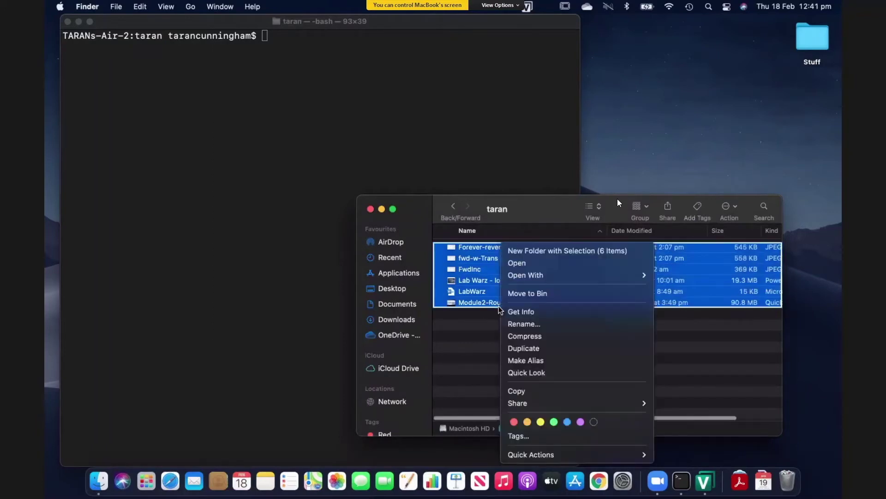
pyautogui.click(526, 292)
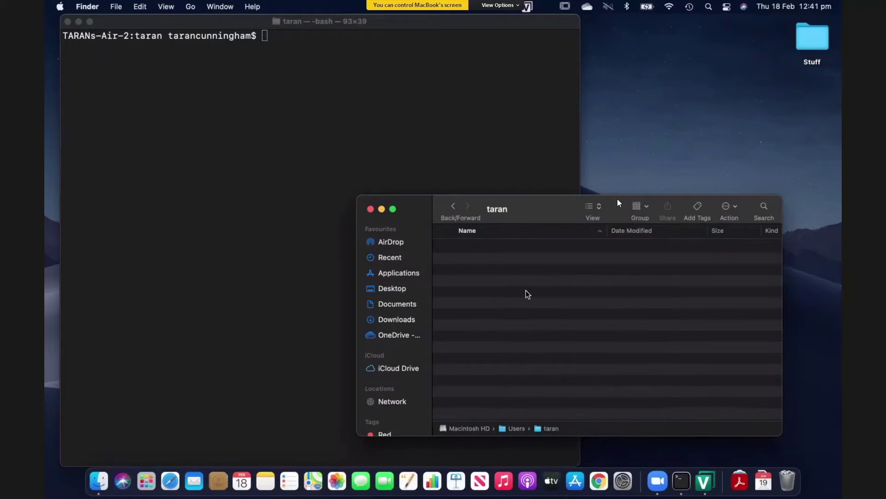
pyautogui.click(706, 479)
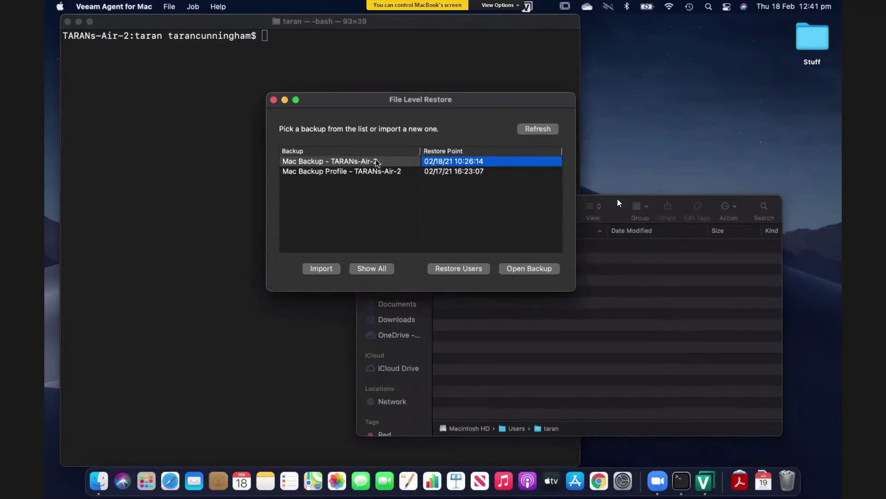
# Step: Select the Mac Backup restore point dated 02/18/21 10:26:14
pyautogui.click(441, 172)
pyautogui.click(444, 164)
# Step: Open the Mac Backup and browse into Users > taran
pyautogui.click(522, 270)
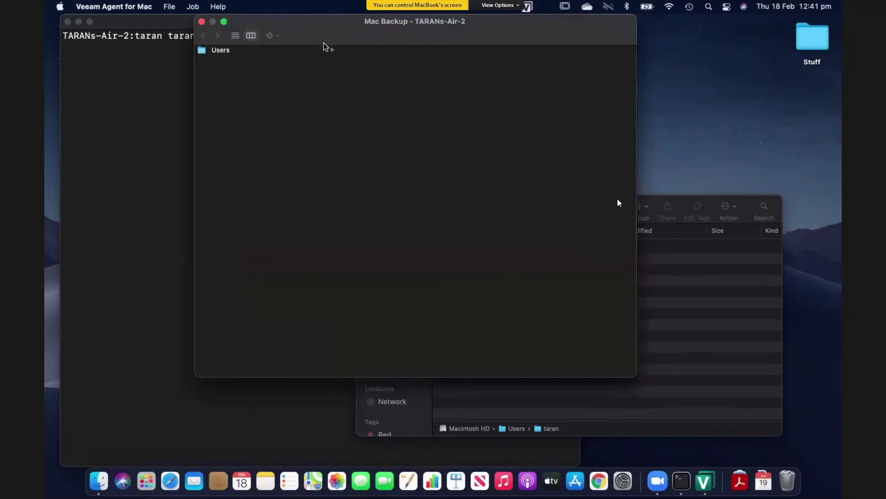
pyautogui.click(308, 53)
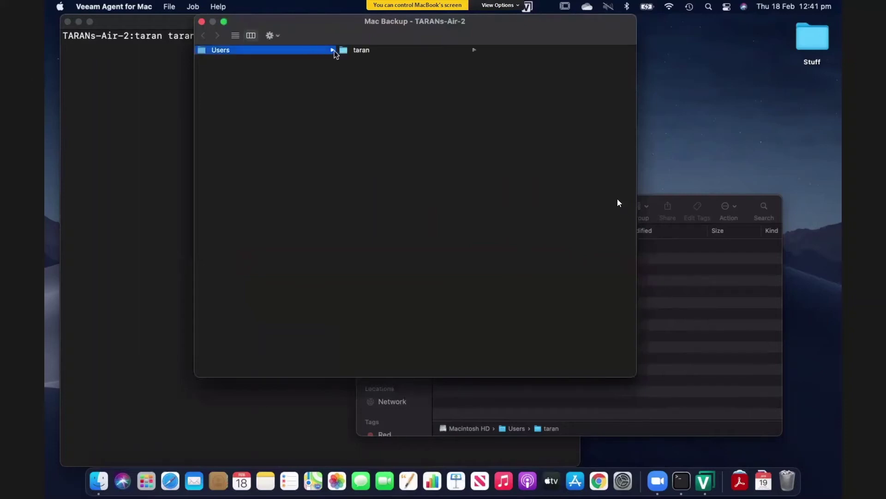
pyautogui.click(360, 53)
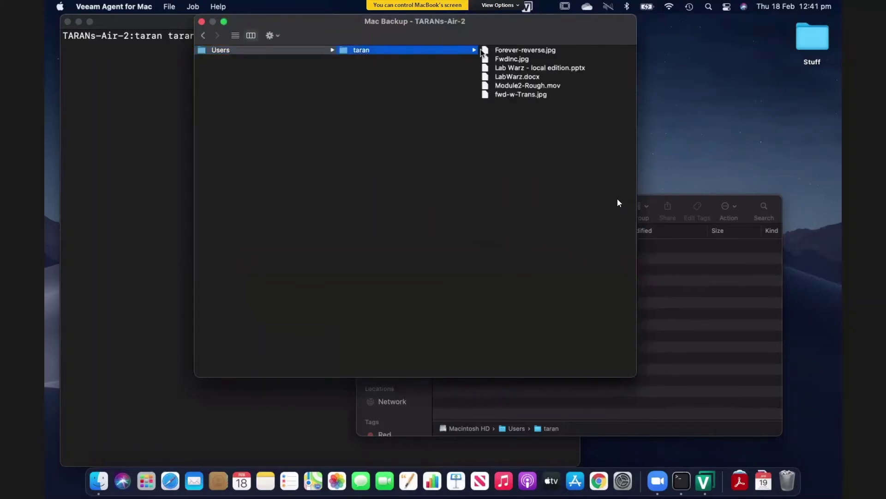
# Step: Select Forever-reverse.jpg, fwd-w-Trans.jpg, the Lab Warz presentation, FwdInc.jpg, LabWarz.docx and Module2-Rough.mov
pyautogui.click(513, 54)
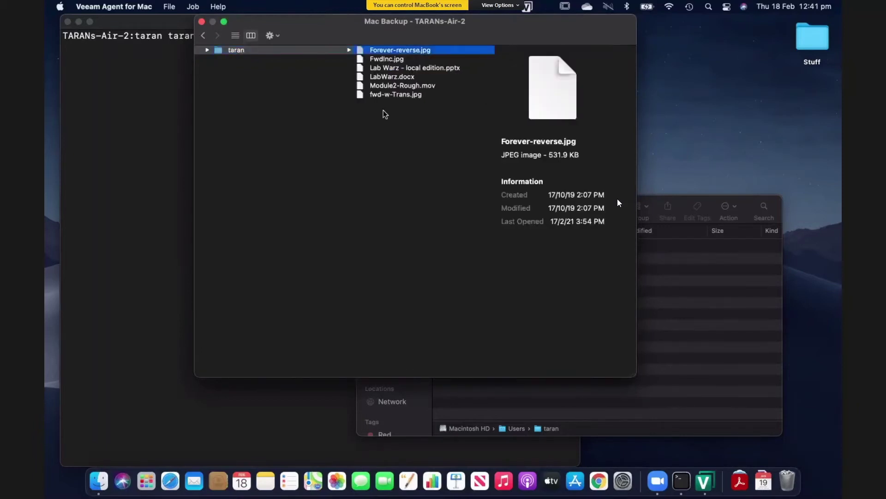
pyautogui.keyDown('super'); pyautogui.click(394, 96); pyautogui.keyUp('super')
pyautogui.keyDown('super'); pyautogui.click(405, 68); pyautogui.keyUp('super')
pyautogui.keyDown('super'); pyautogui.click(406, 60); pyautogui.keyUp('super')
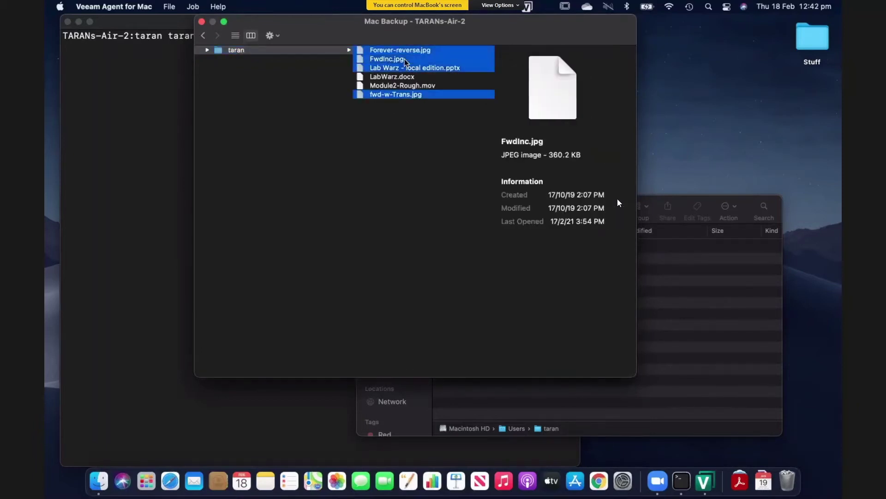
pyautogui.keyDown('super'); pyautogui.click(405, 76); pyautogui.keyUp('super')
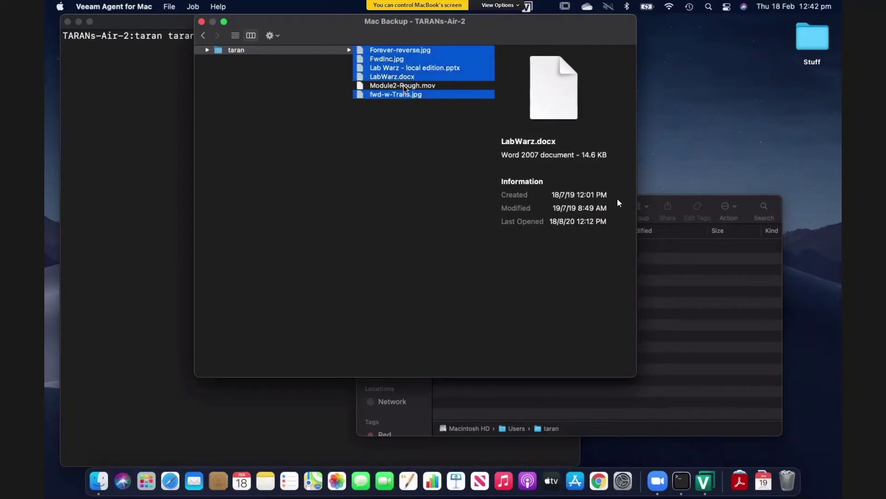
pyautogui.keyDown('super'); pyautogui.click(406, 86); pyautogui.keyUp('super')
# Step: Restore the six selected files to their original location in taran's home folder
pyautogui.rightClick(405, 88)
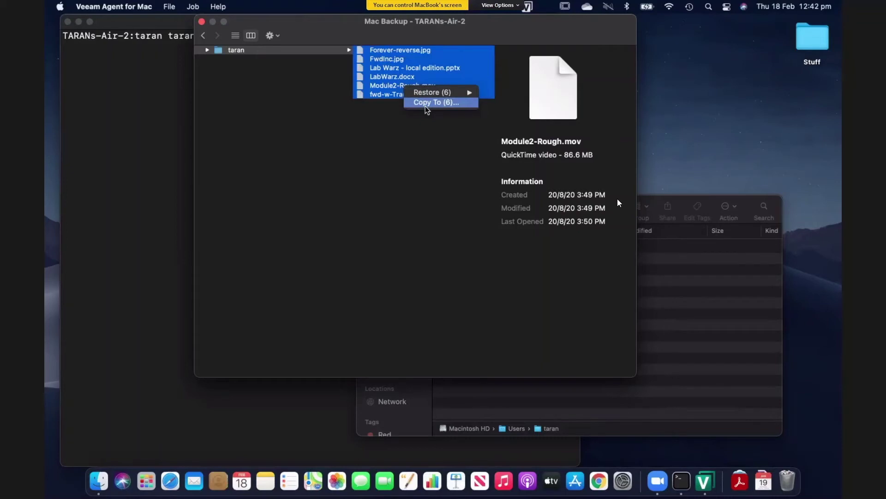
pyautogui.moveTo(437, 93)
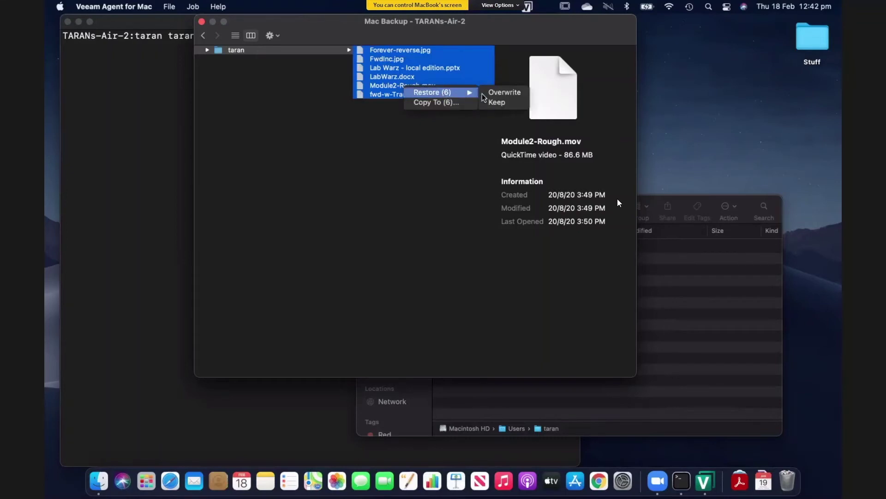
pyautogui.click(494, 92)
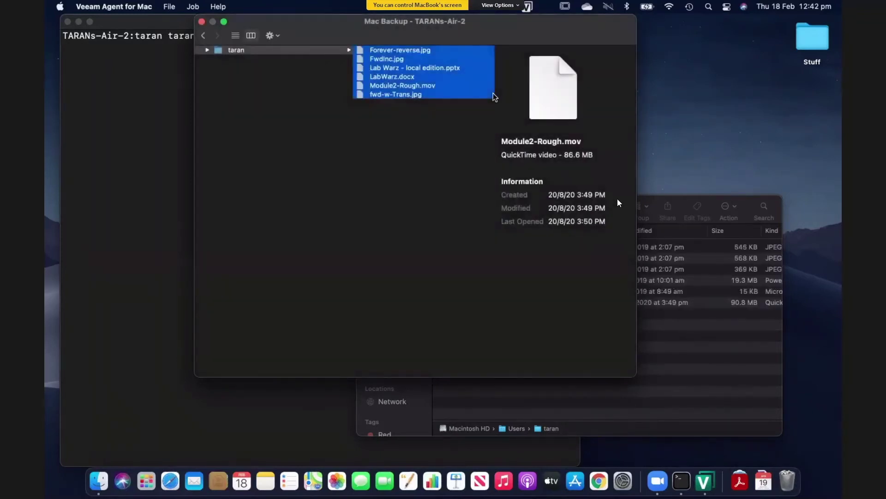
pyautogui.click(662, 202)
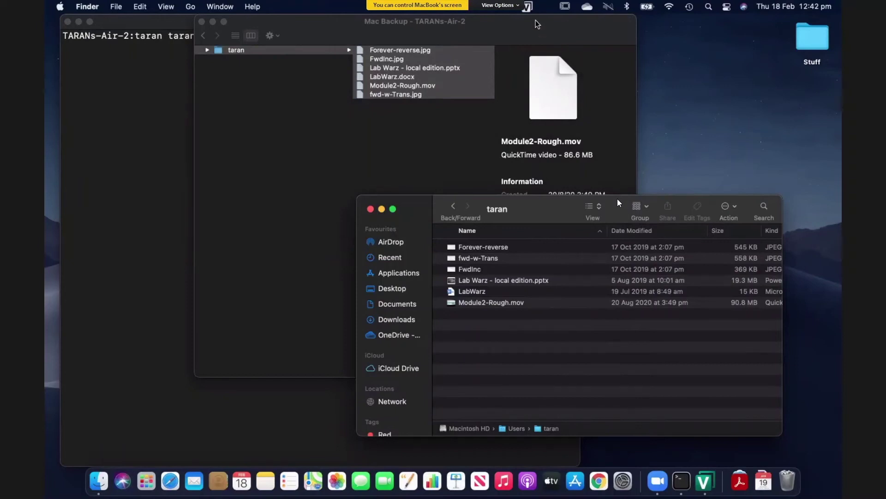
# Step: Close the Mac Backup browser and the File Level Restore window, leaving Finder showing the restored files
pyautogui.click(297, 111)
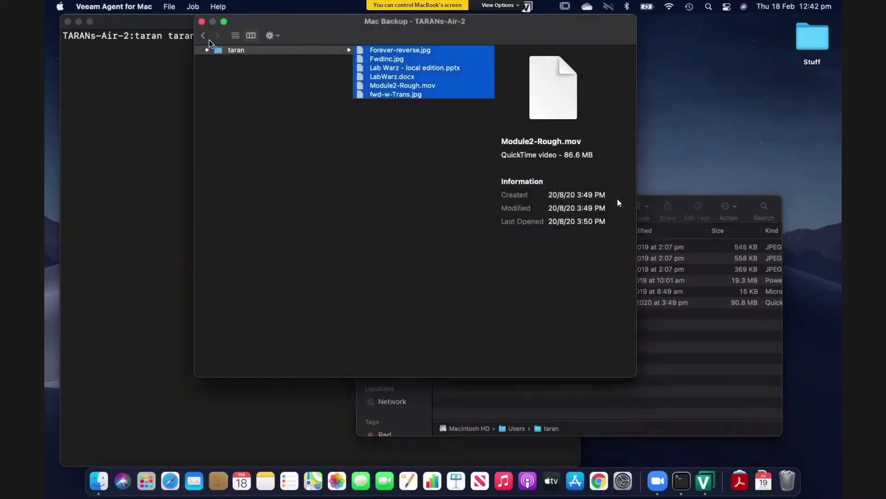
pyautogui.click(202, 22)
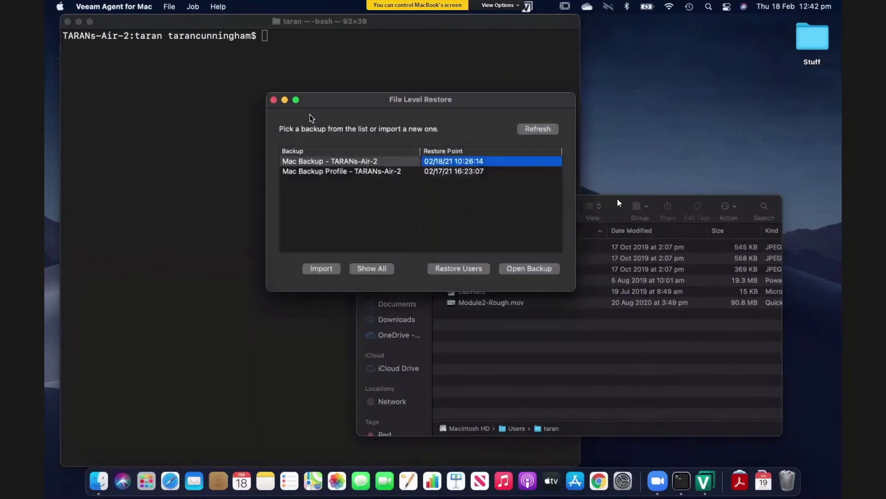
pyautogui.click(274, 99)
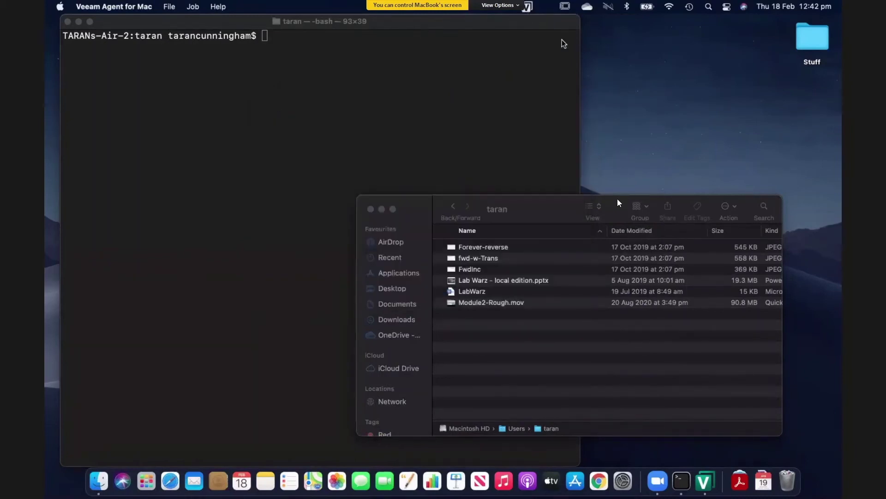
# Step: Choose Restore from the Veeam menu-bar icon to start another file-level restore
pyautogui.click(528, 7)
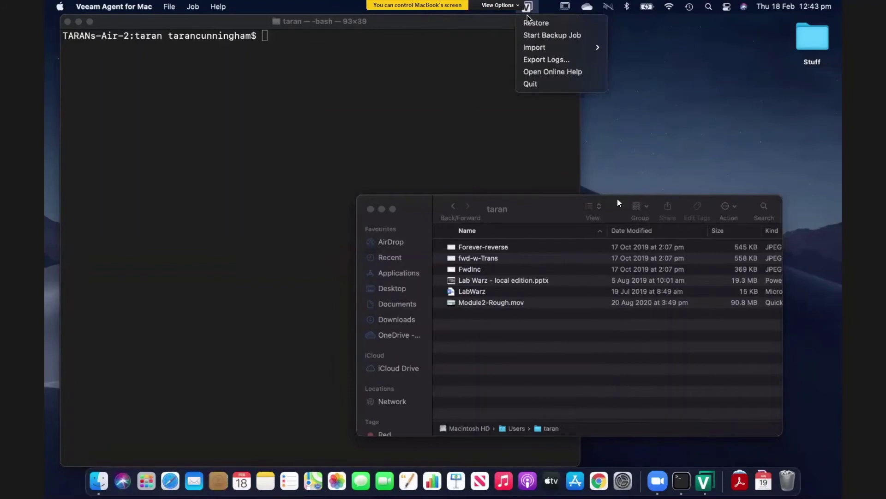
pyautogui.click(535, 28)
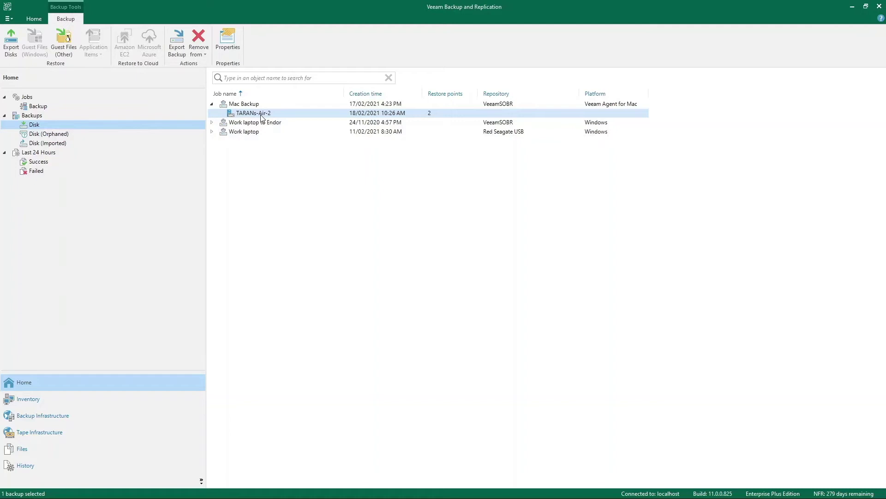
pyautogui.rightClick(262, 119)
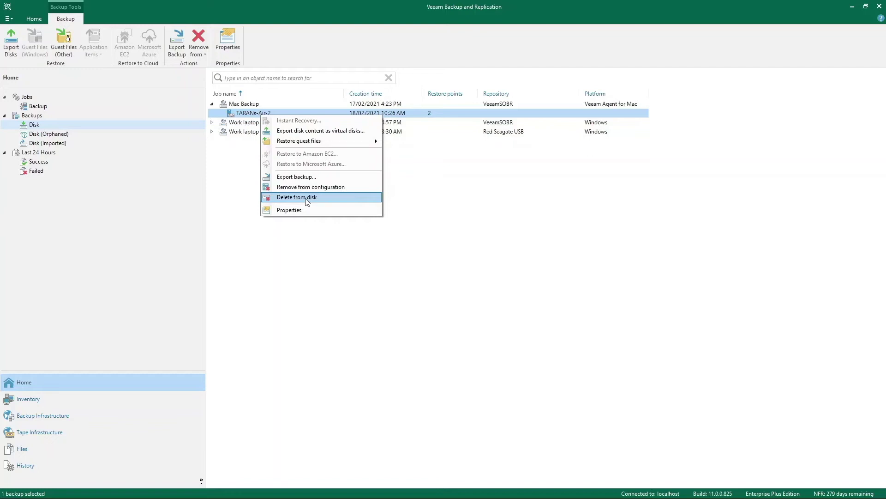
pyautogui.click(306, 199)
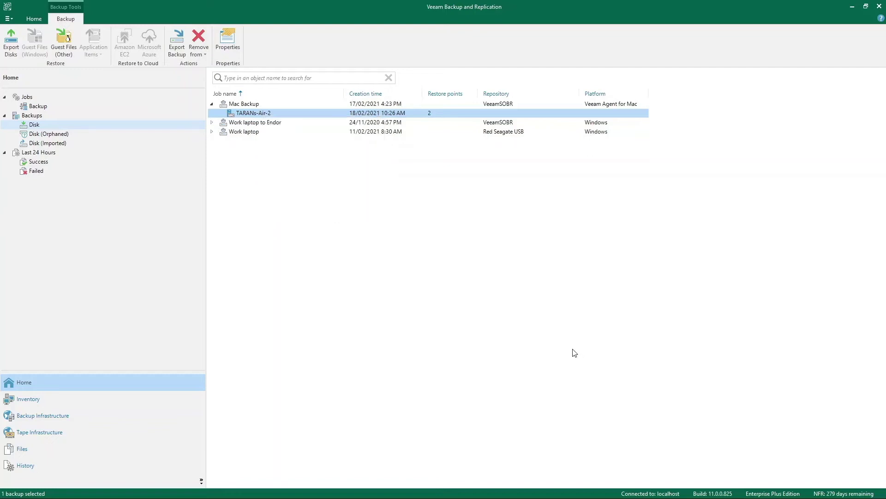